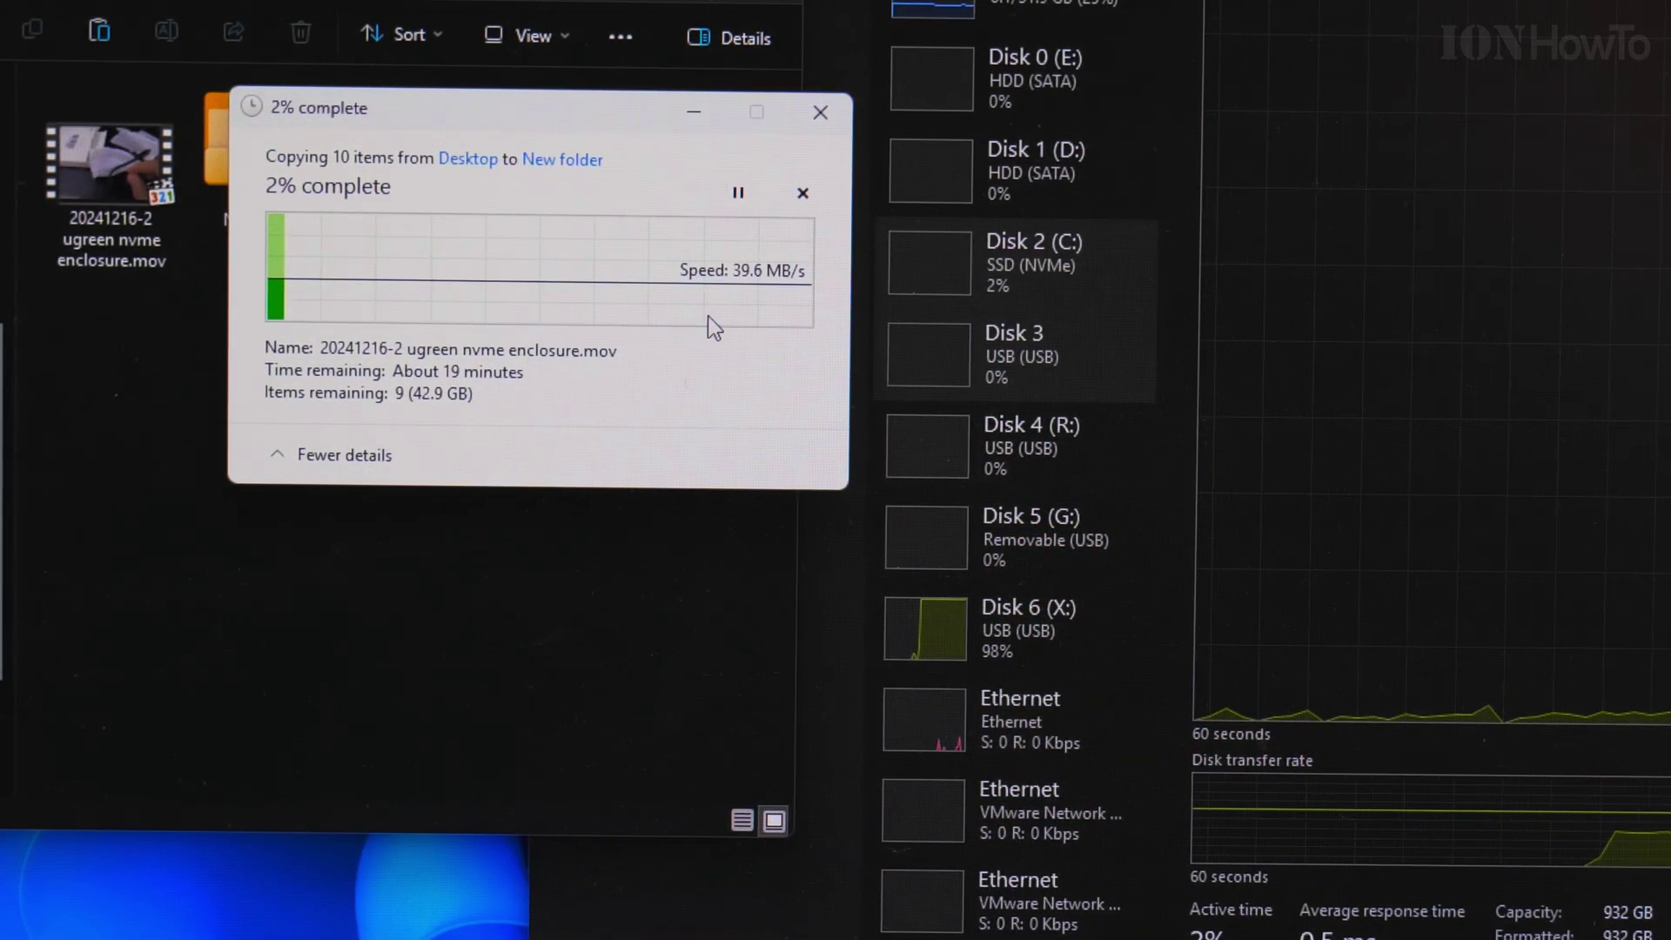
Bring the copy progress window into view showing about 39 MB/s, then show hidden tray icons.
mouse_move(536, 130)
mouse_down()
mouse_move(567, 102)
mouse_move(534, 94)
mouse_up()
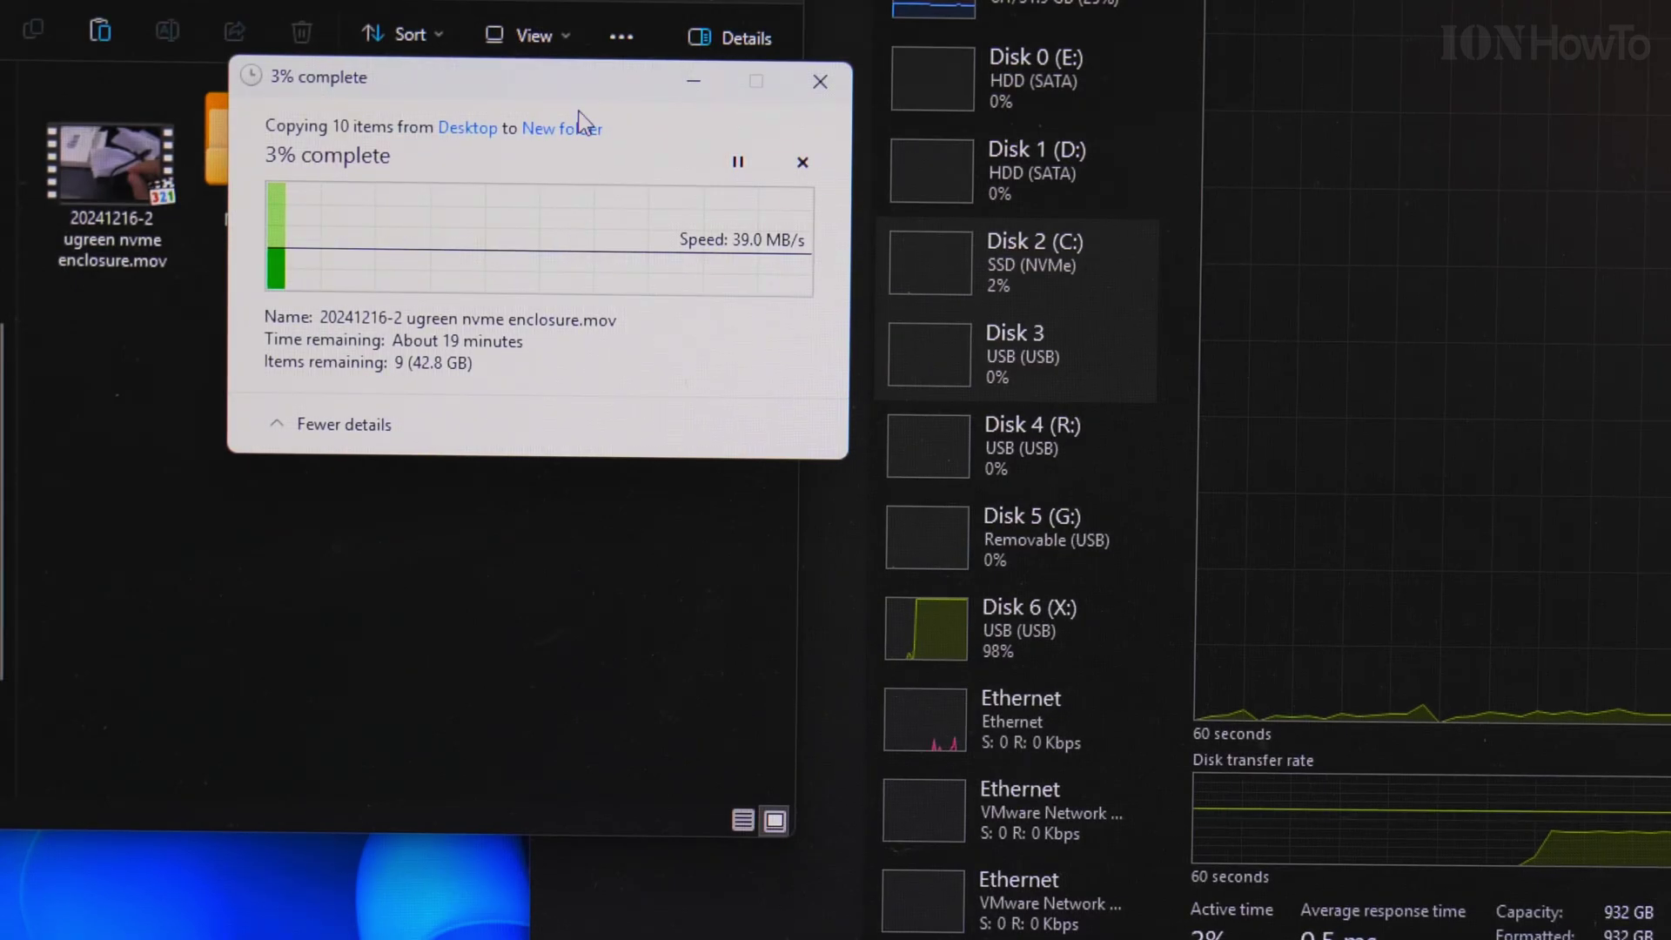
drag(575, 82, 608, 196)
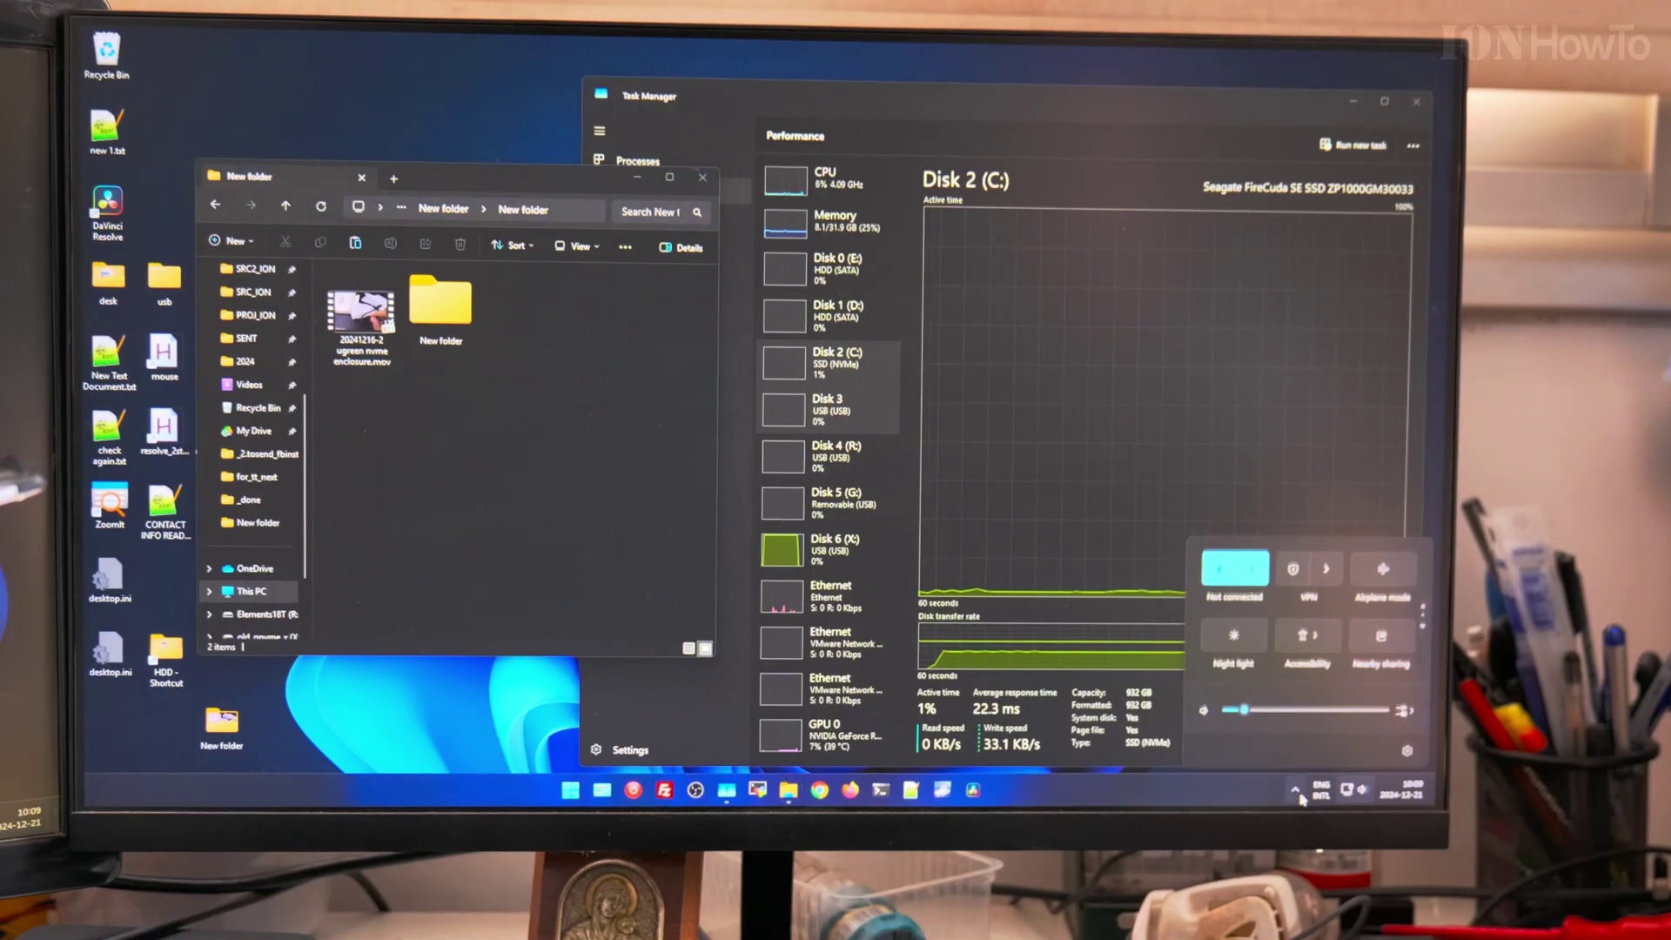
click(1296, 791)
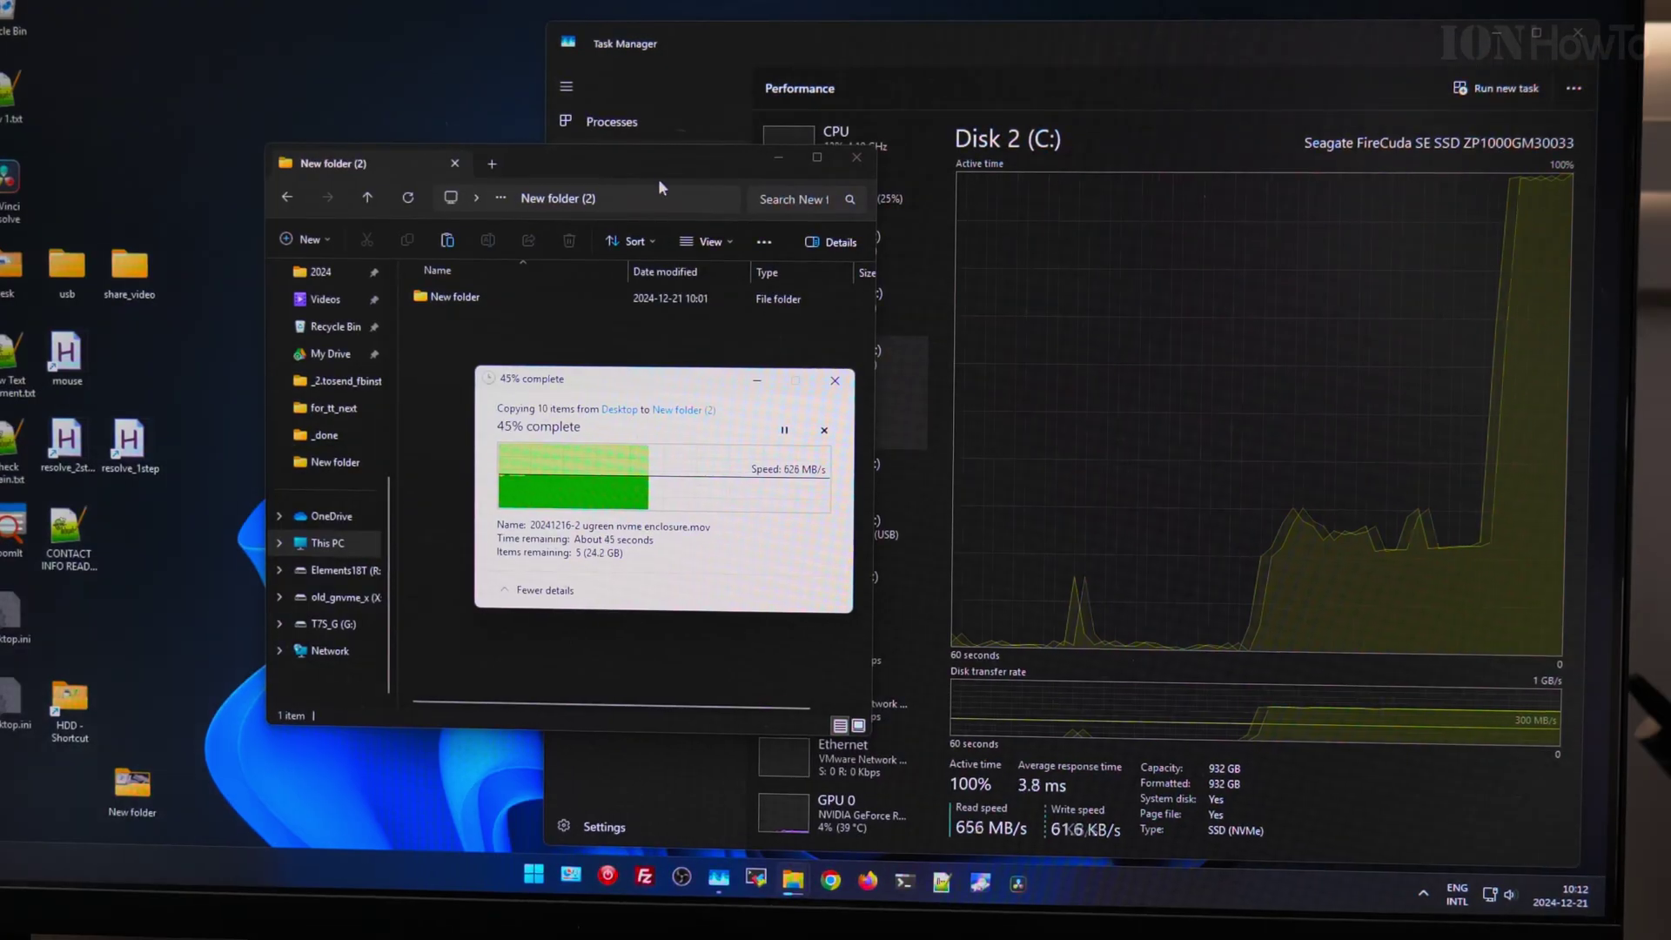
Move the New folder (2) window to the left while the copy runs.
drag(659, 180, 394, 147)
Move the New folder window further left and close it.
drag(664, 380, 387, 359)
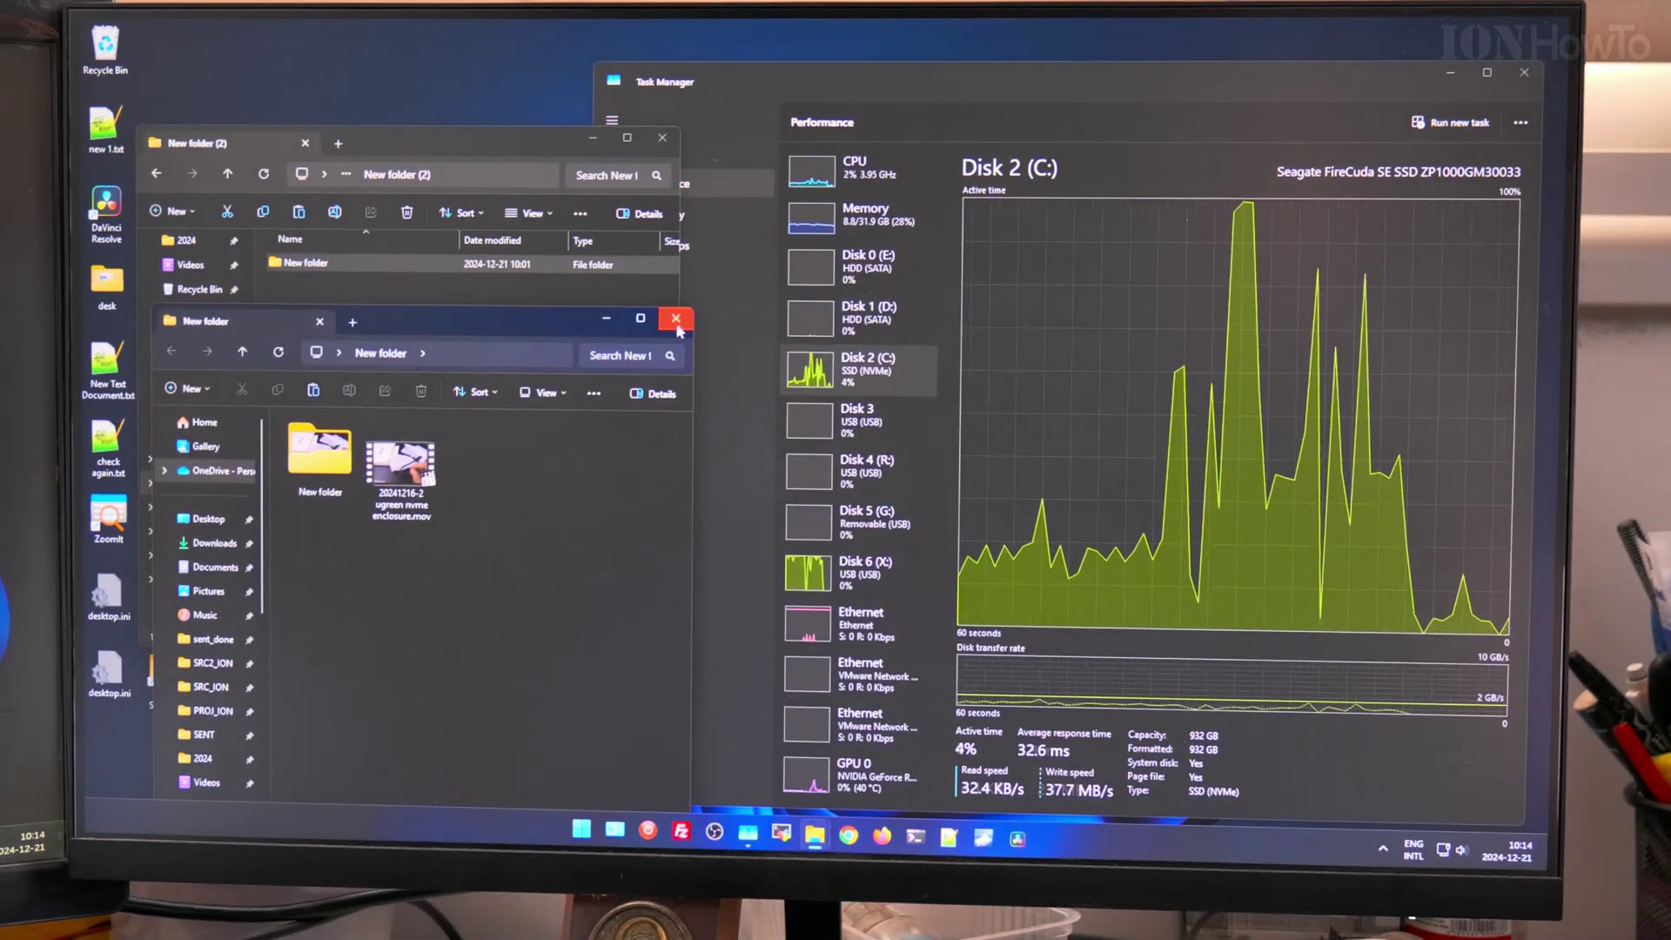
click(675, 319)
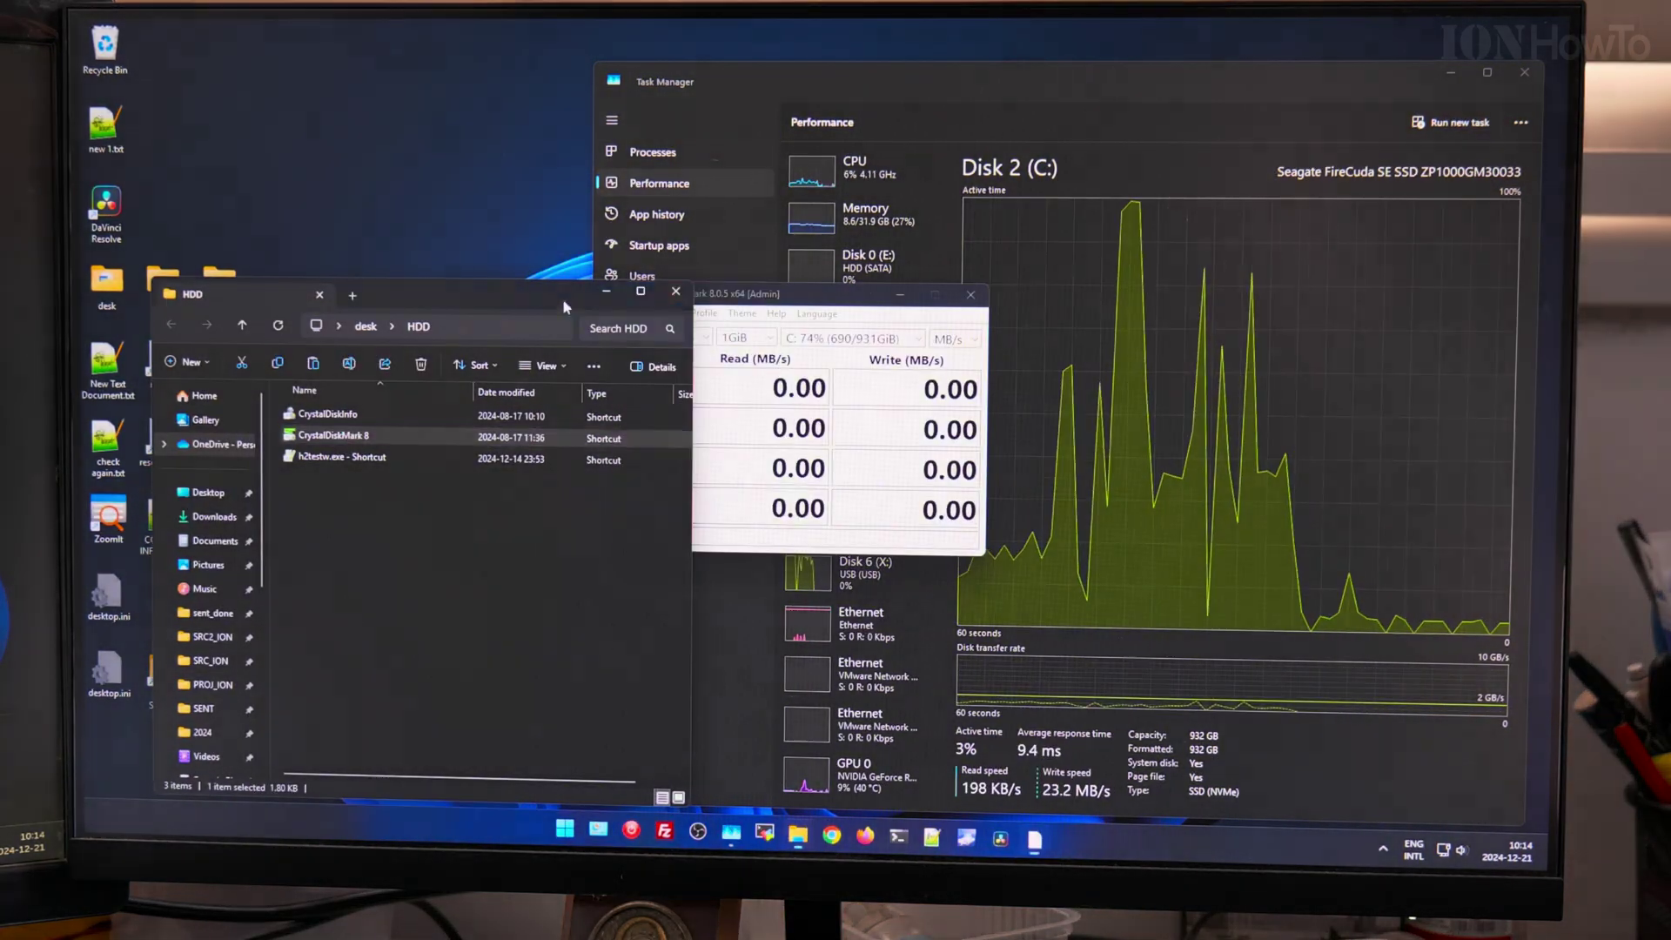